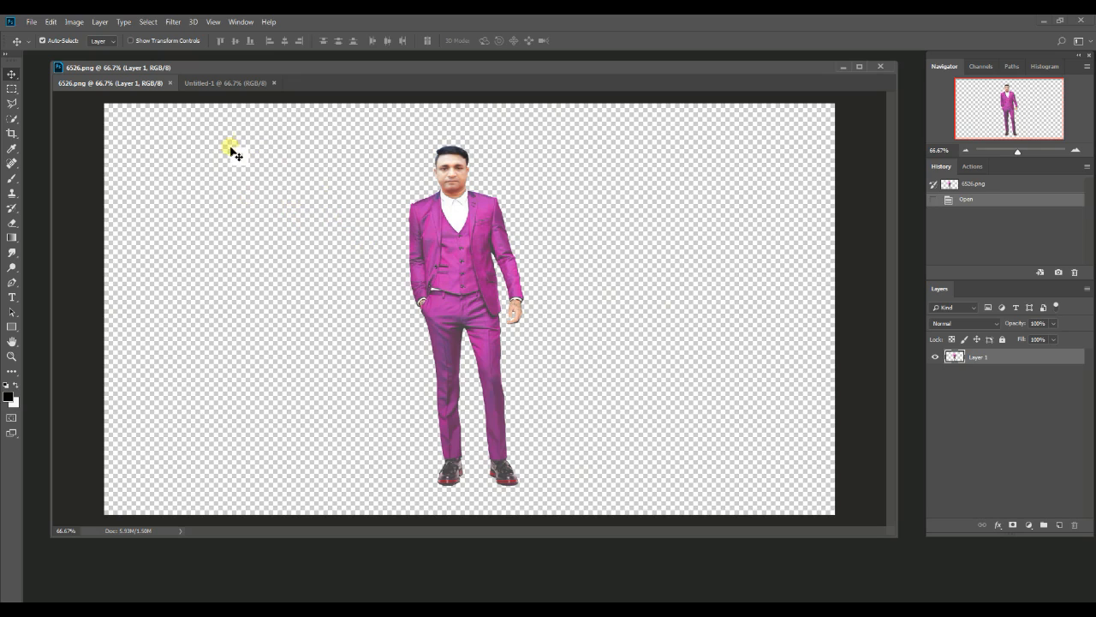
- Set the foreground color to light gray bcbaba for the blank Untitled-1 document
click(232, 86)
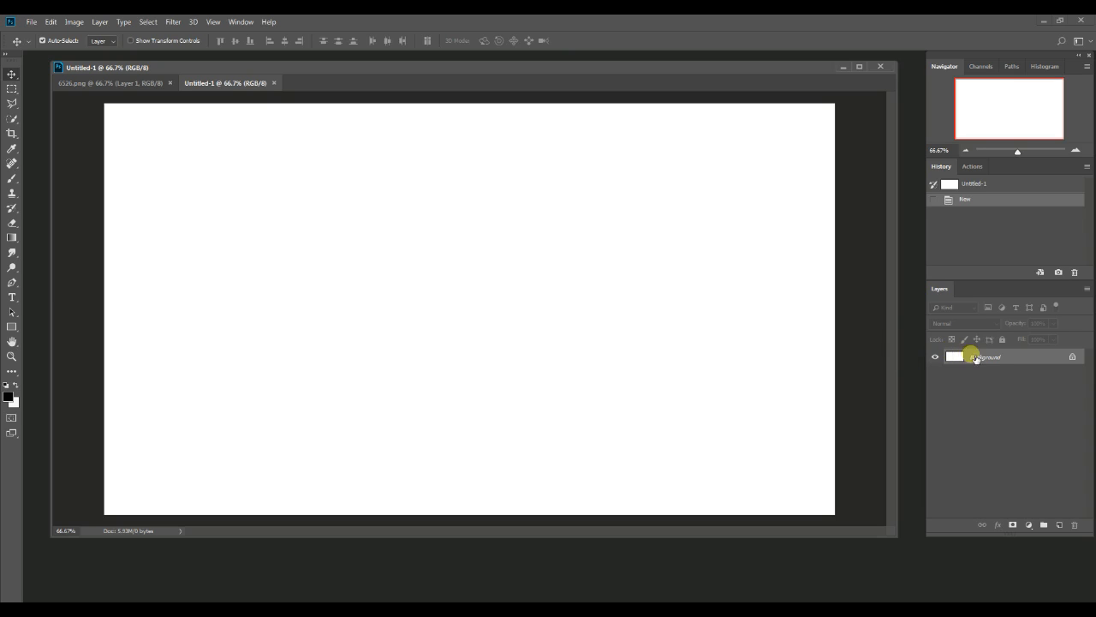
click(9, 396)
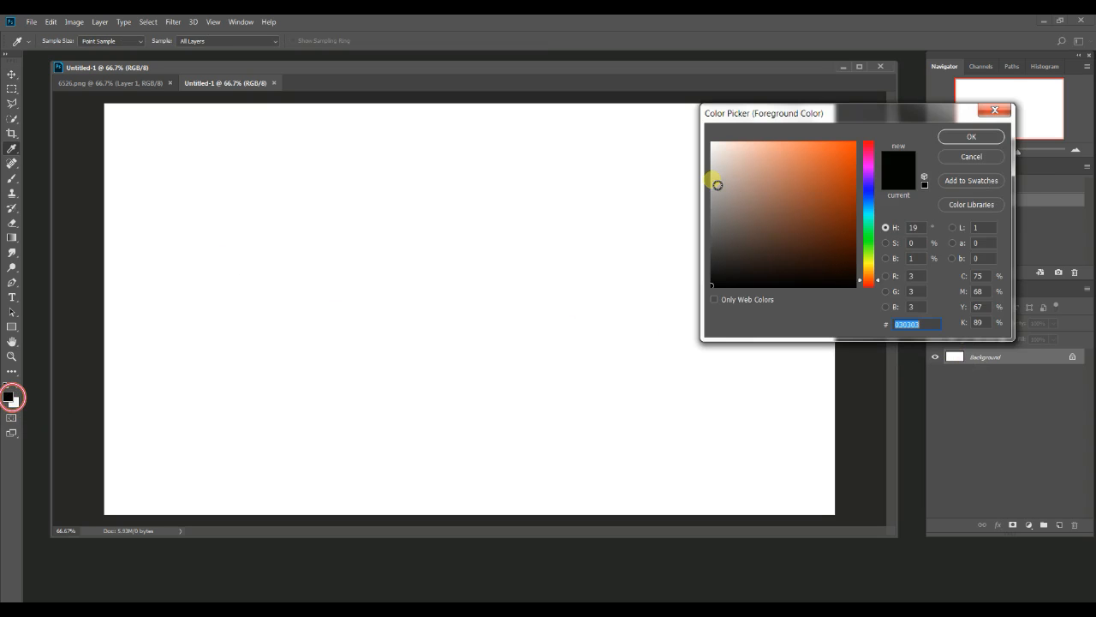
click(717, 184)
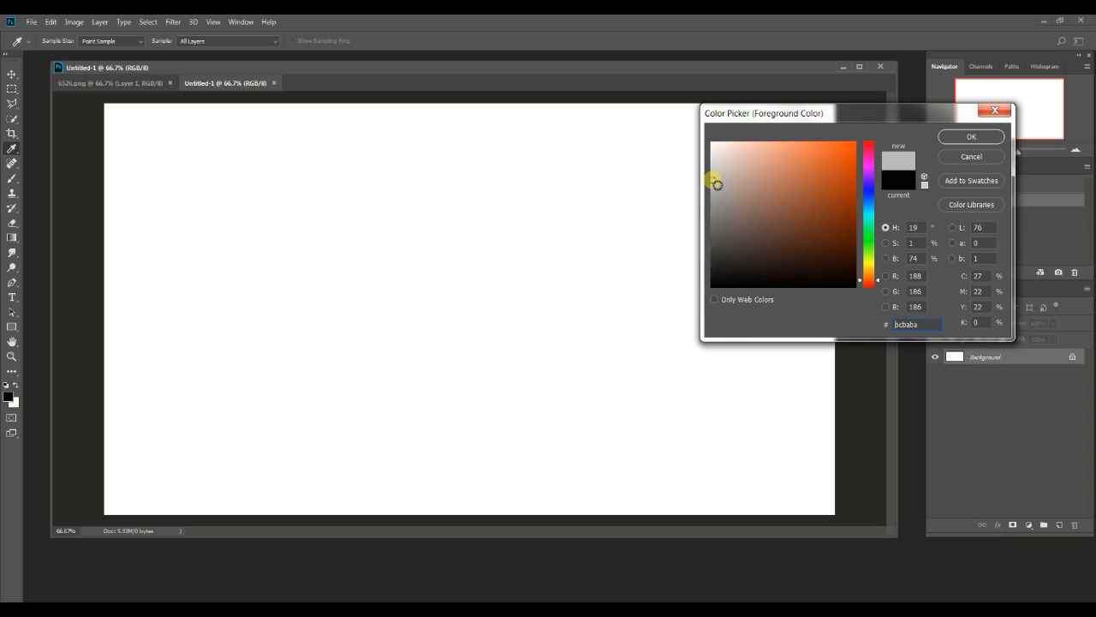
click(973, 137)
key(v)
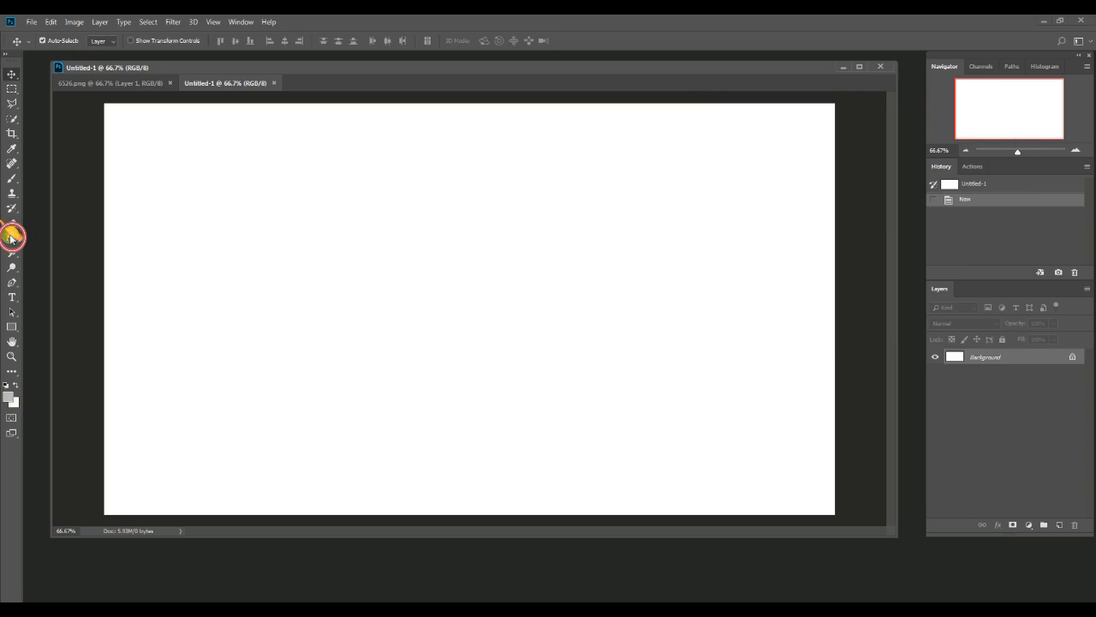
- Fill the background with a linear Foreground to Background gradient running diagonally from the upper-left to the lower-right corner of the canvas
click(11, 237)
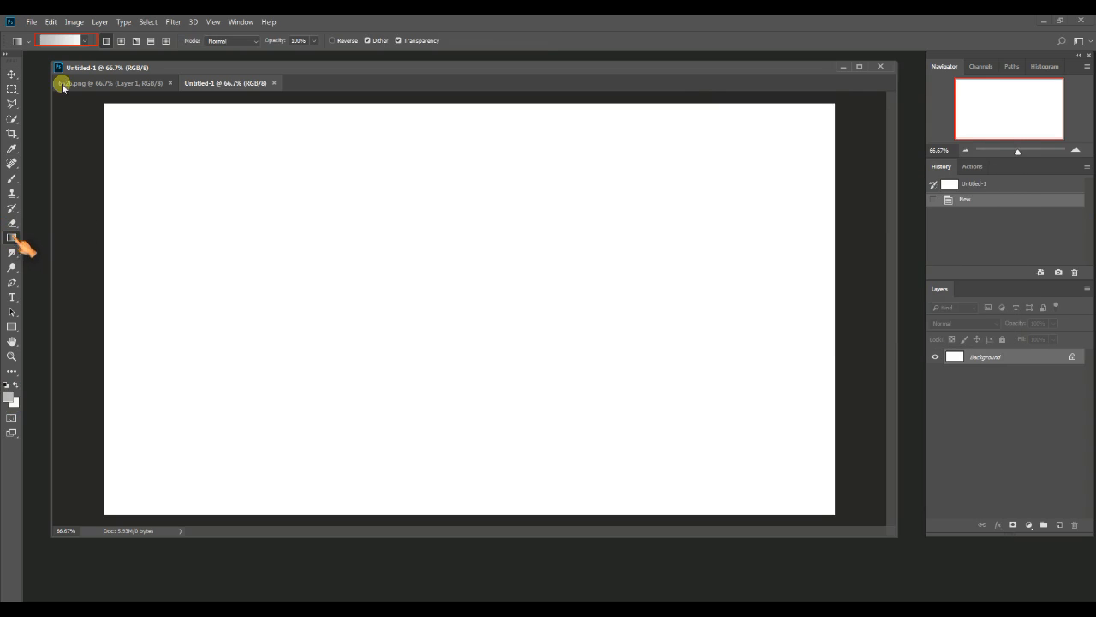
click(62, 41)
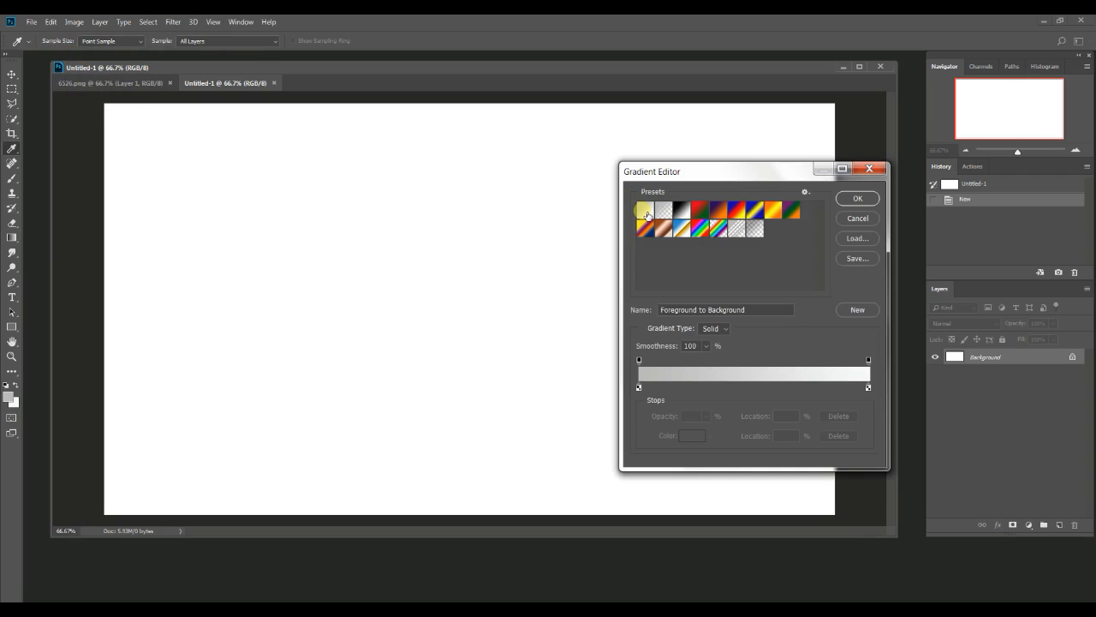
click(858, 200)
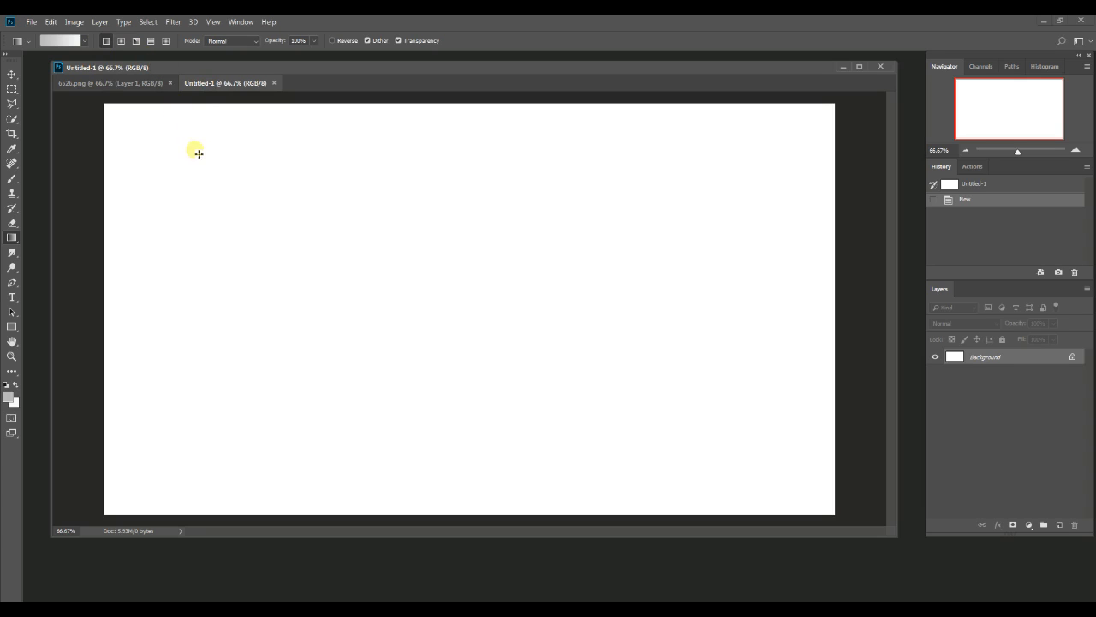
drag(173, 99, 757, 497)
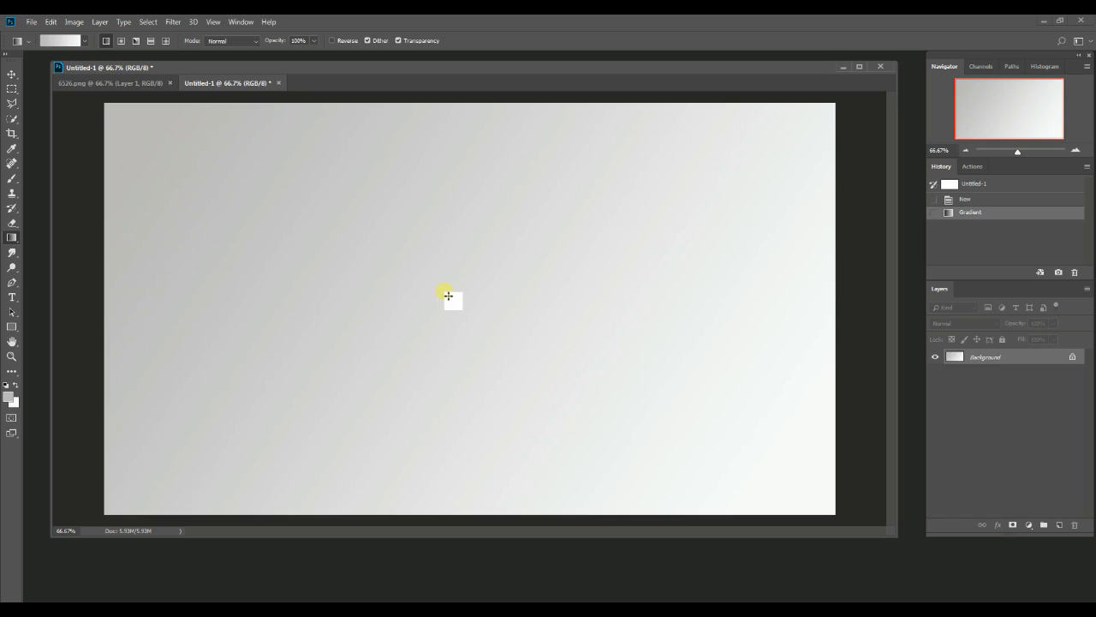
- Copy the man's cutout from 6526.png into Untitled-1 and position it near the middle of the canvas
click(147, 86)
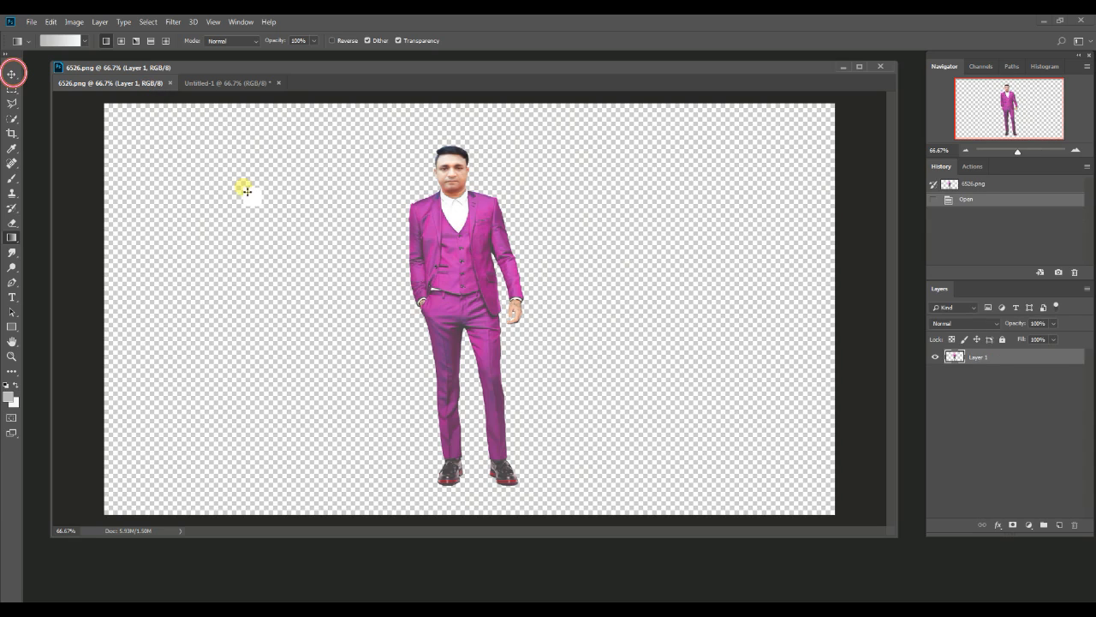
click(15, 81)
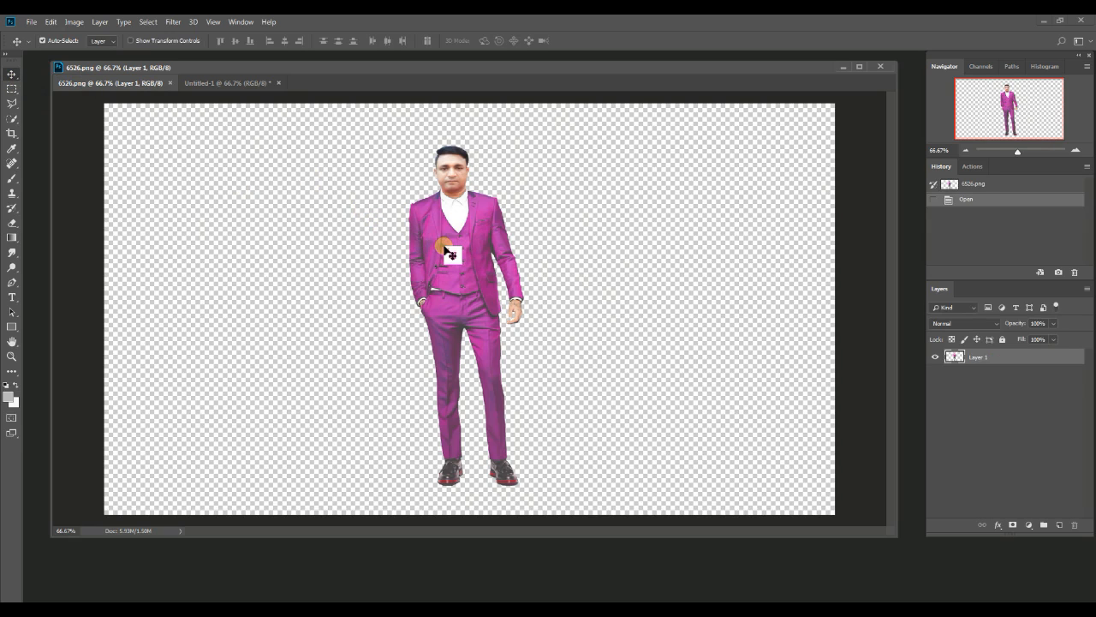
drag(379, 213, 460, 275)
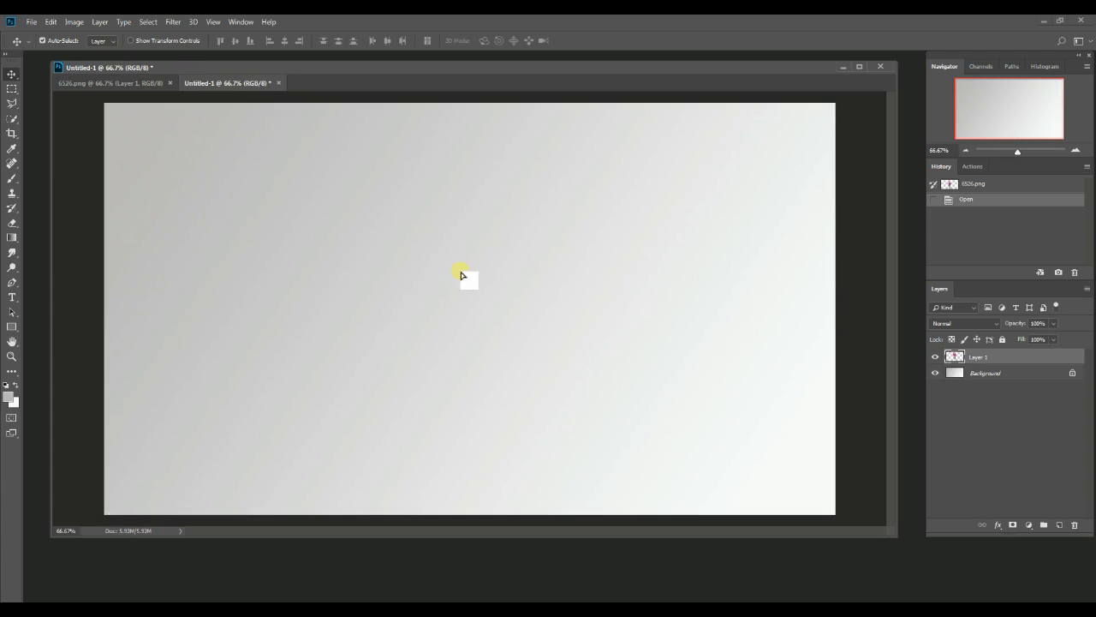
drag(460, 220, 469, 263)
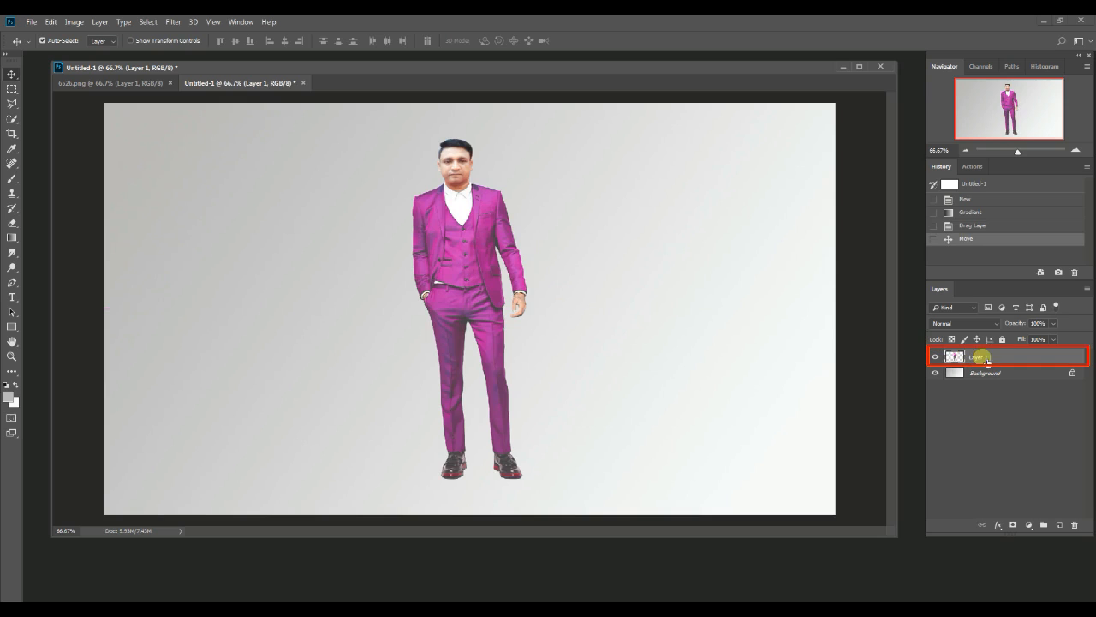
- Duplicate the man's layer and skew the original Layer 1 about 45° to the left, at about 54% height, keeping its feet in place
key(ctrl+j)
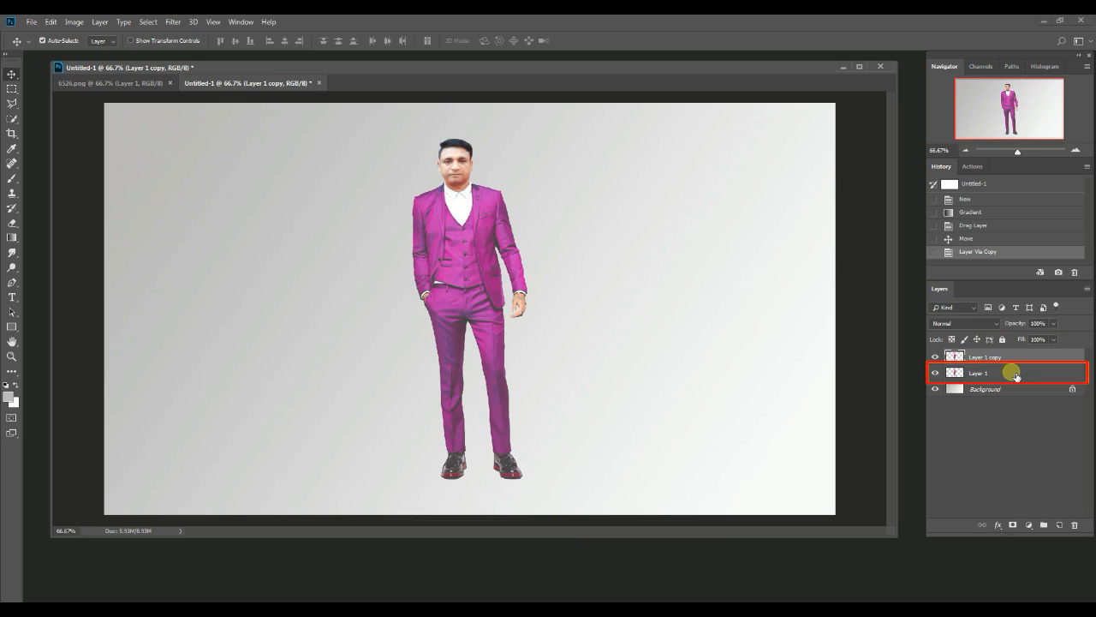
click(1016, 376)
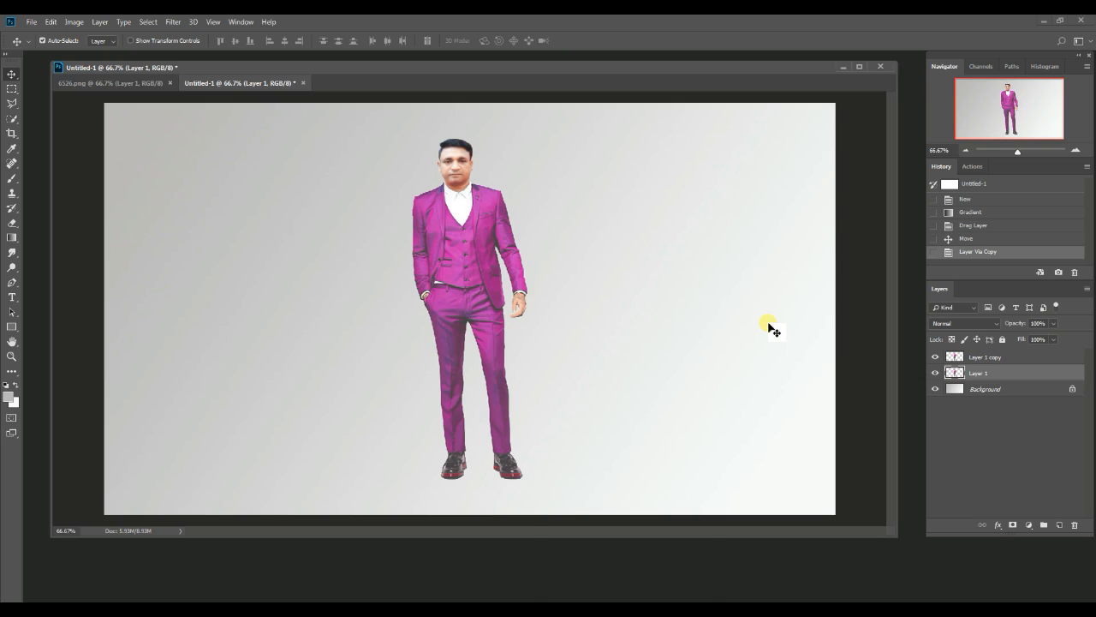
key(ctrl+t)
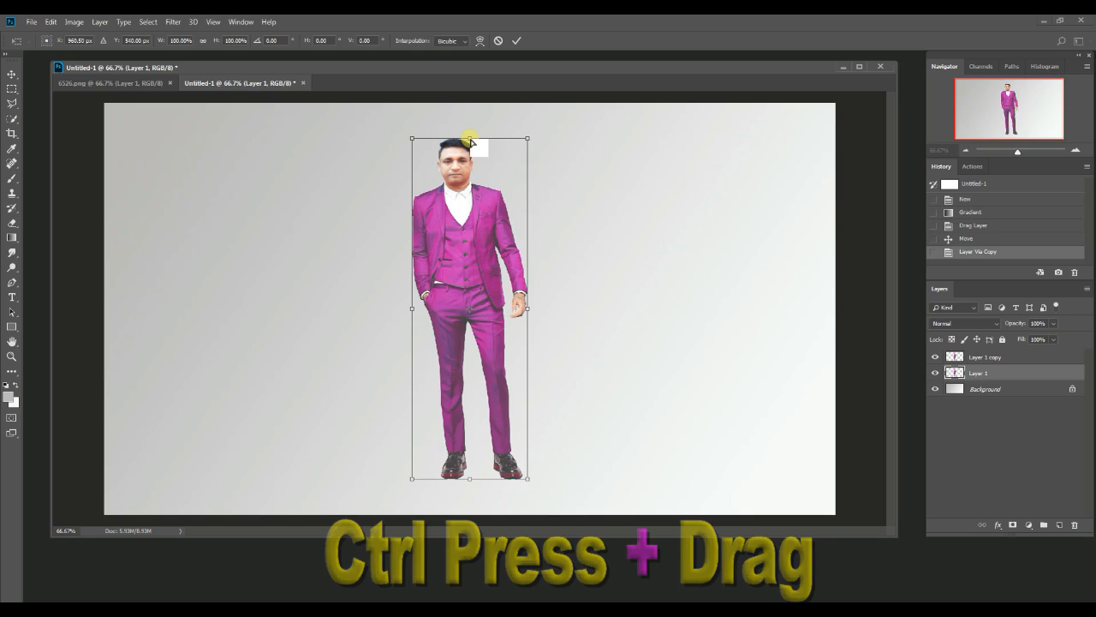
drag(472, 140, 291, 294)
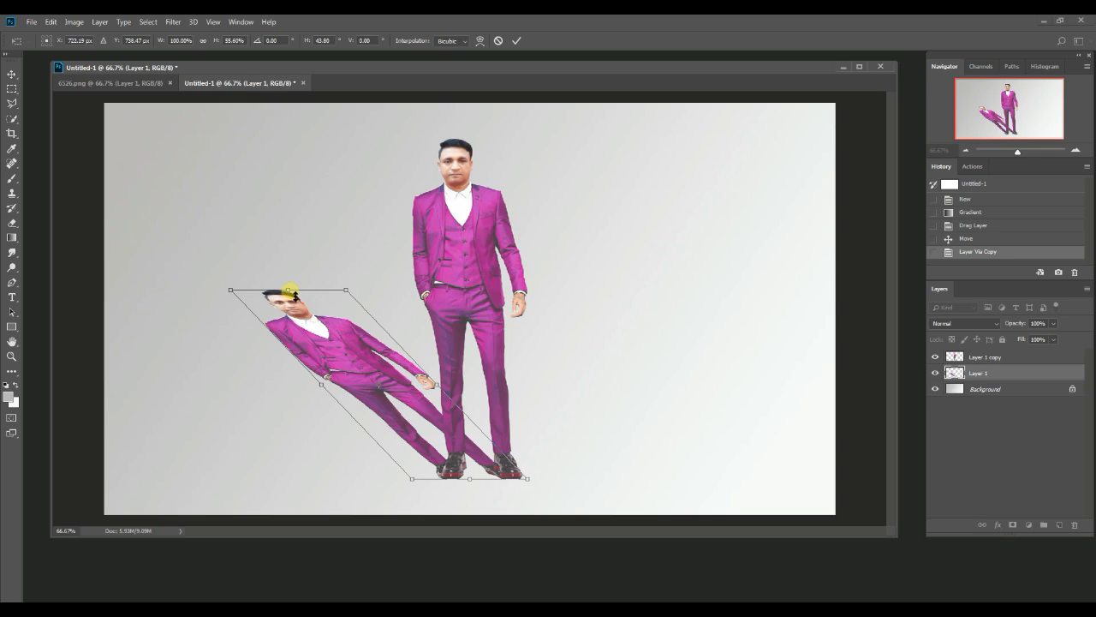
drag(293, 295, 285, 297)
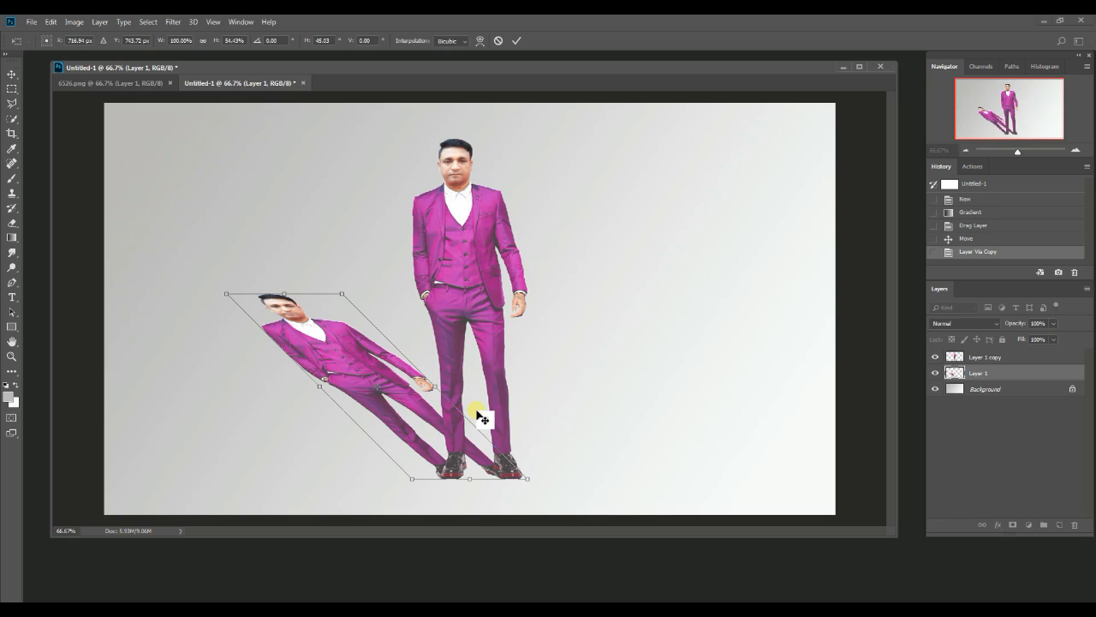
key(Return)
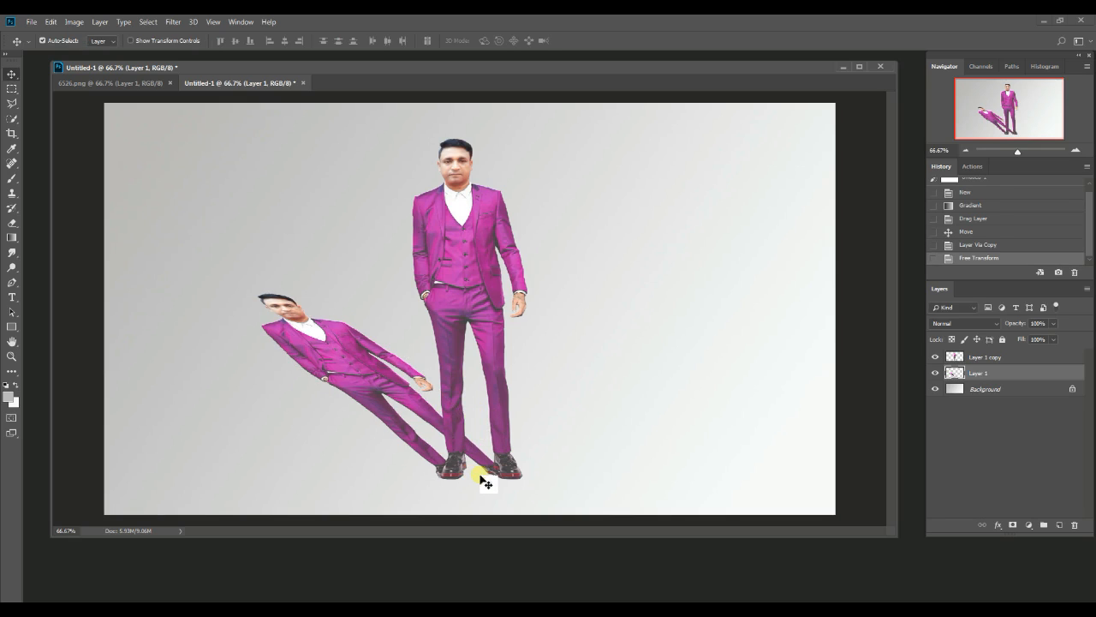
- Warp the slanted figure on Layer 1 so its legs and feet line up with the standing man's shoes
click(12, 356)
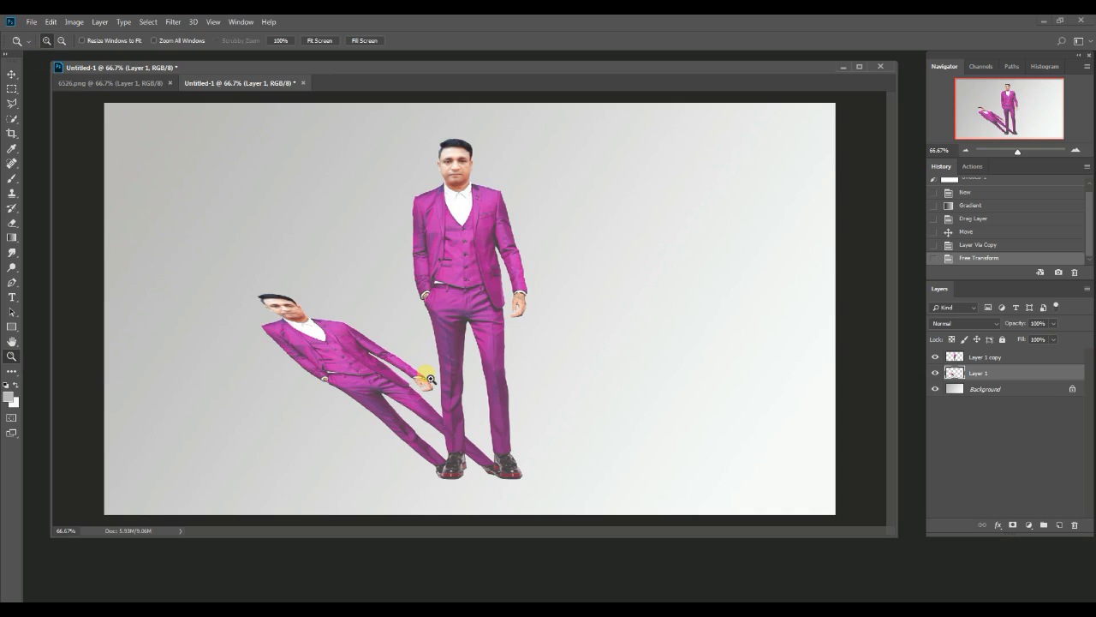
click(472, 476)
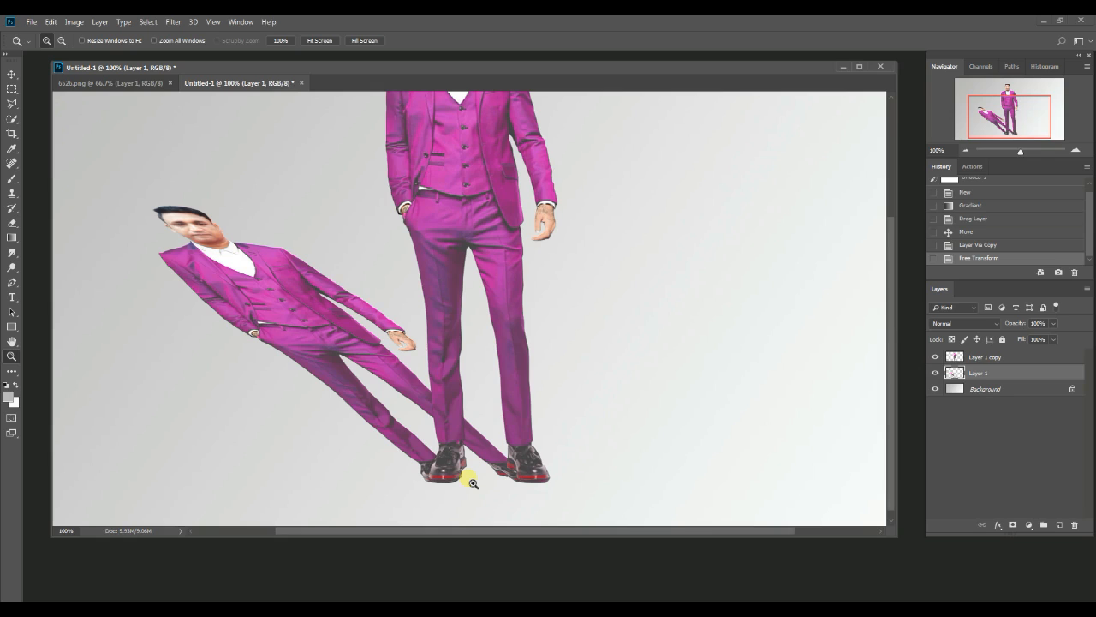
key(ctrl+t)
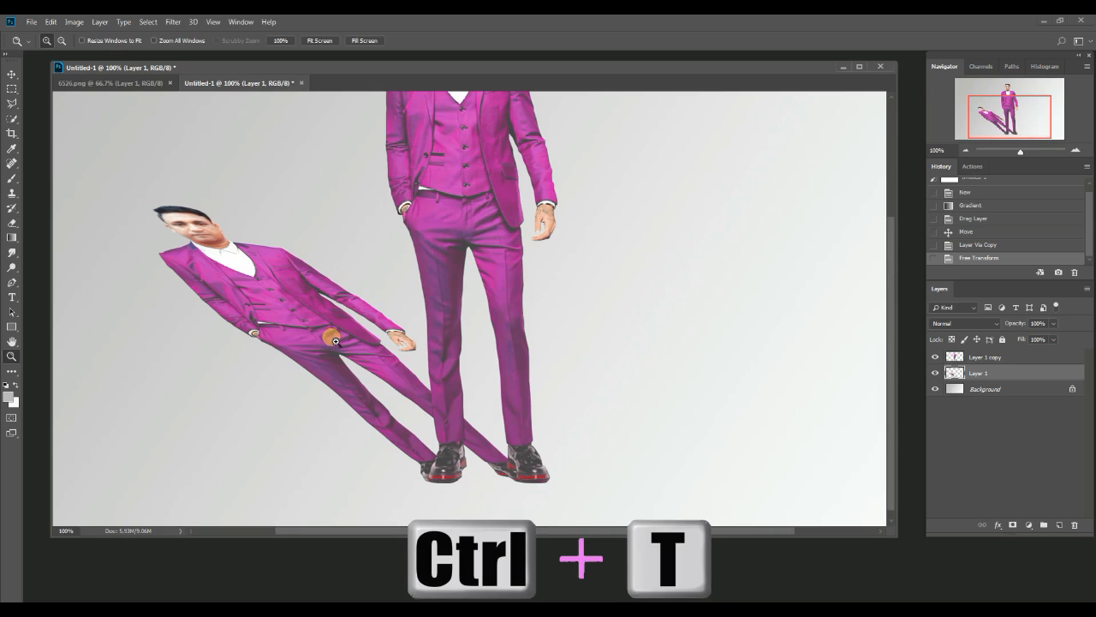
key(ctrl+t)
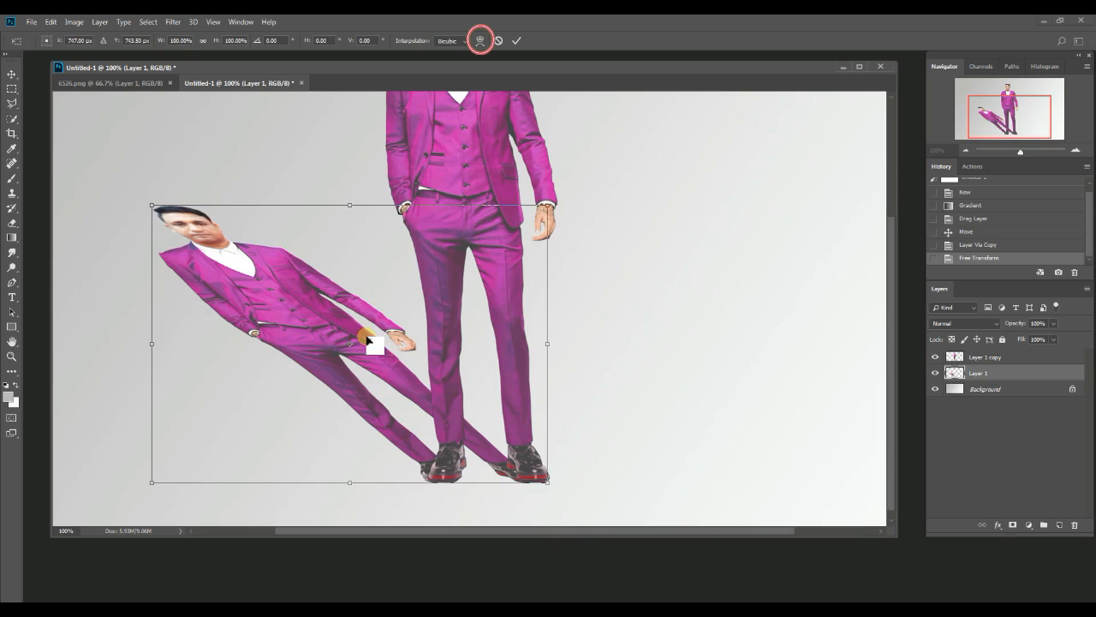
click(481, 41)
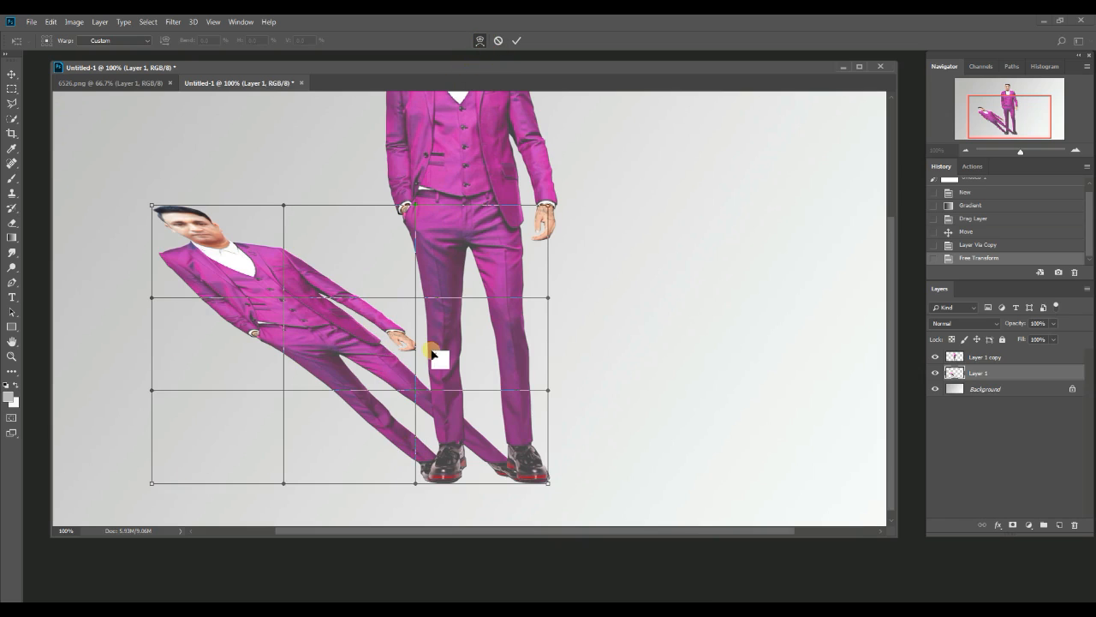
drag(419, 485, 425, 480)
mouse_move(548, 390)
mouse_down()
mouse_move(563, 391)
mouse_move(539, 390)
mouse_up()
drag(417, 390, 438, 390)
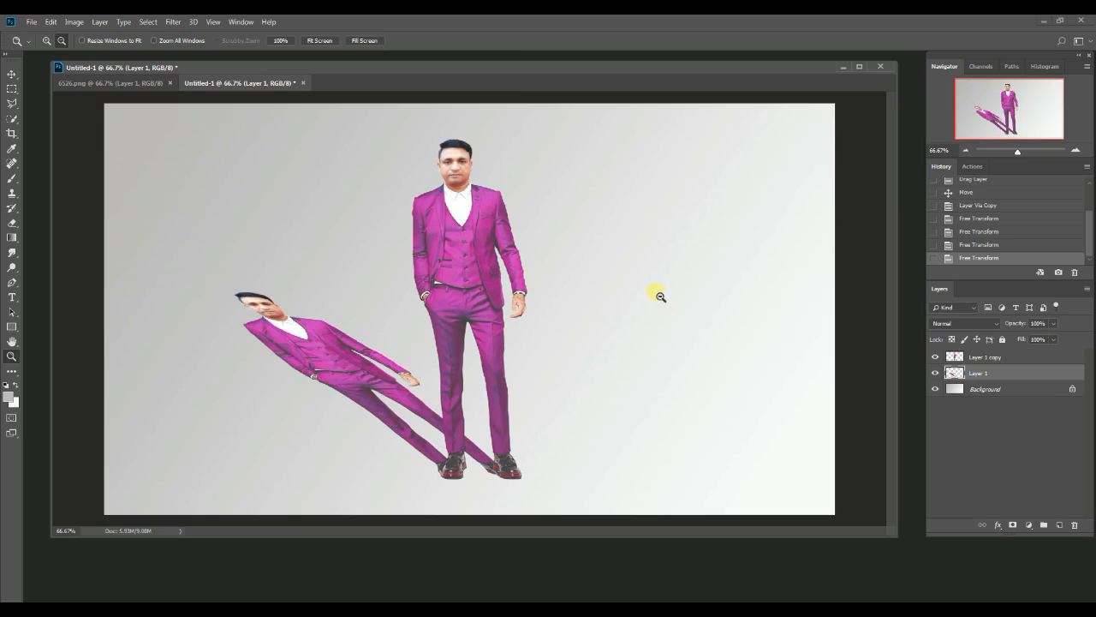
click(570, 340)
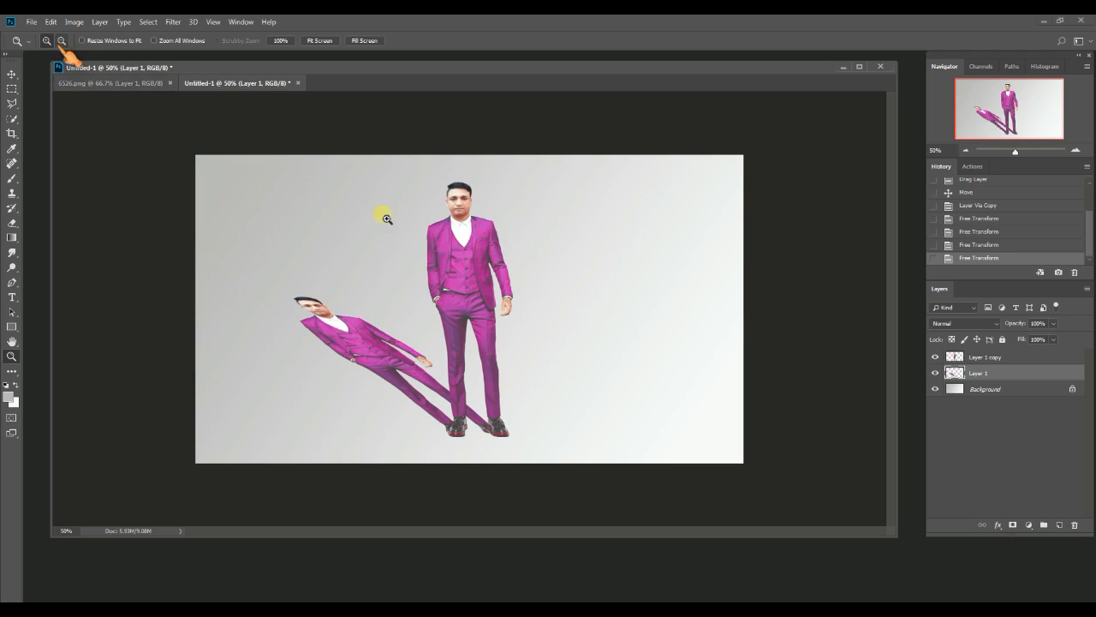
click(404, 246)
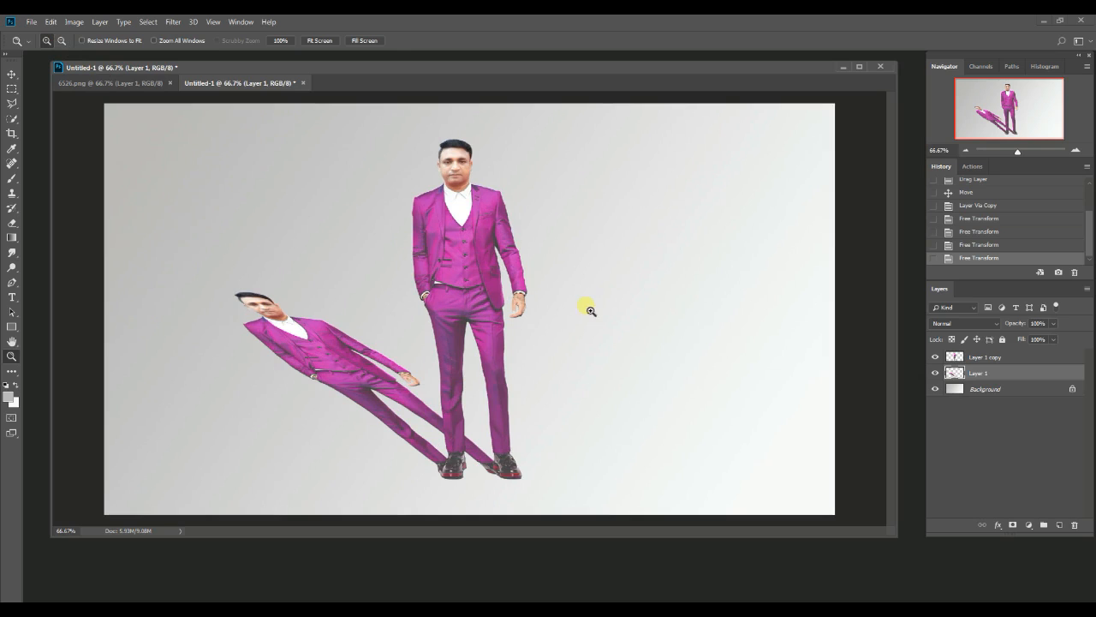
key(v)
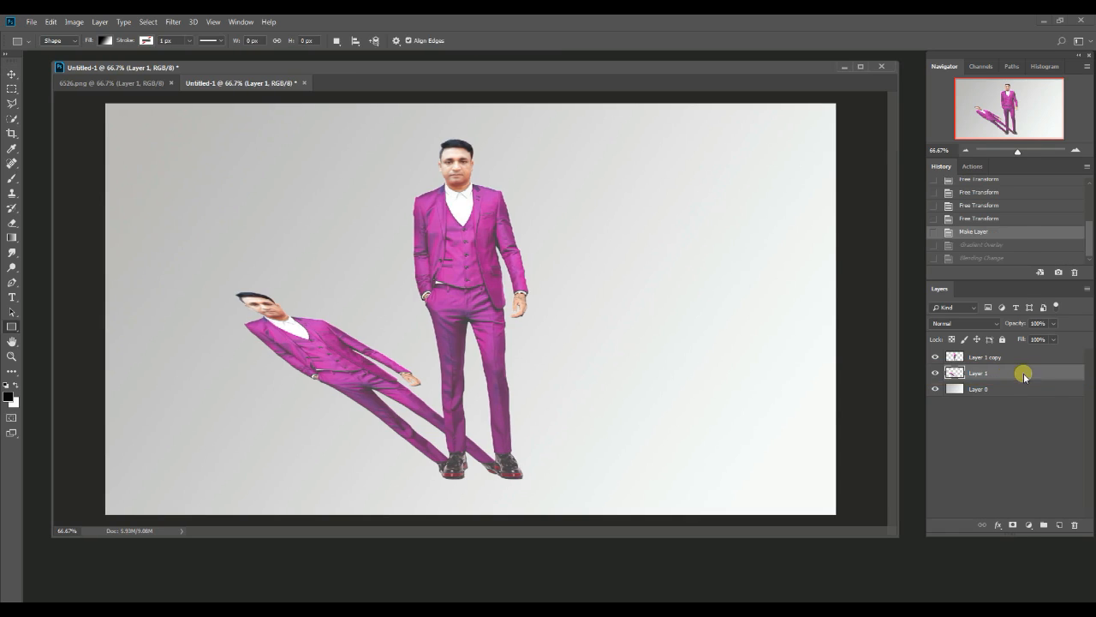
- Add a Gradient Overlay with the Reflected style to Layer 1
right_click(1025, 376)
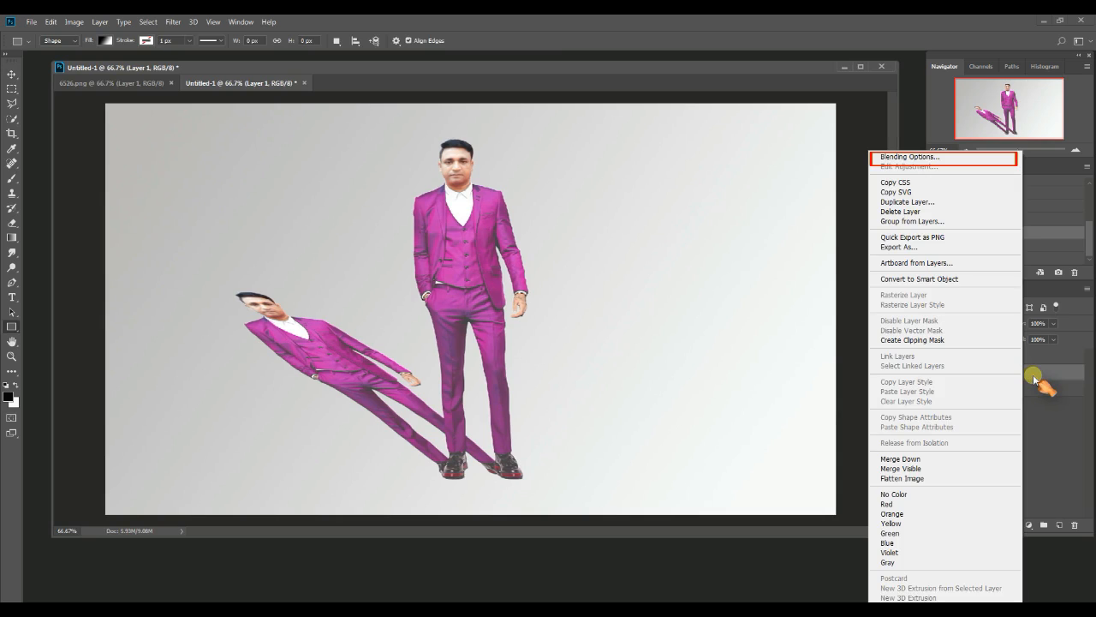
click(905, 158)
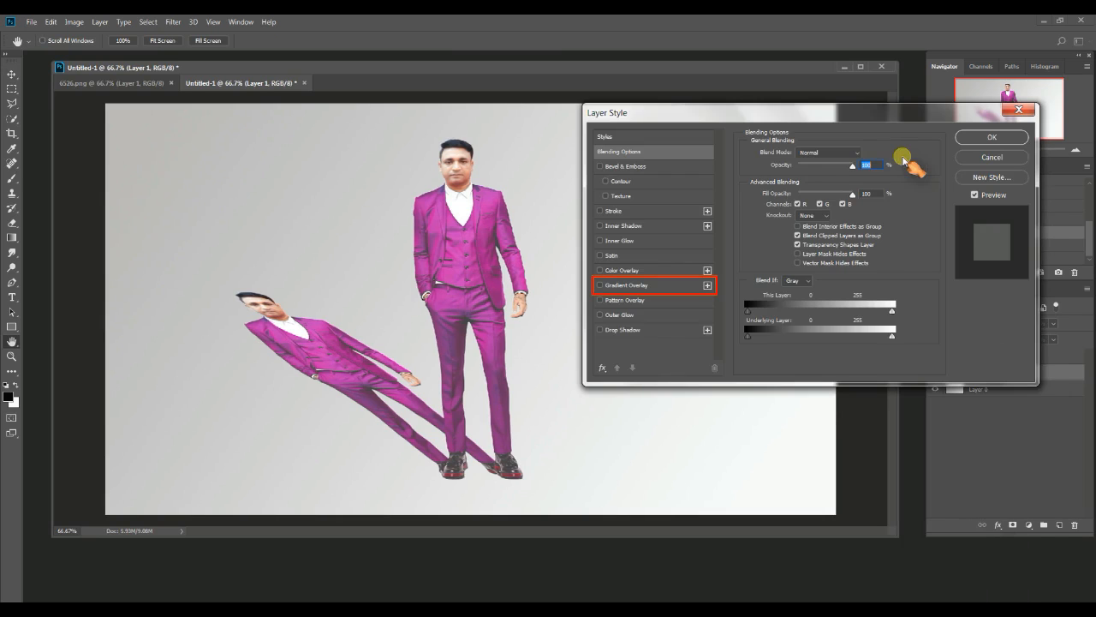
click(647, 290)
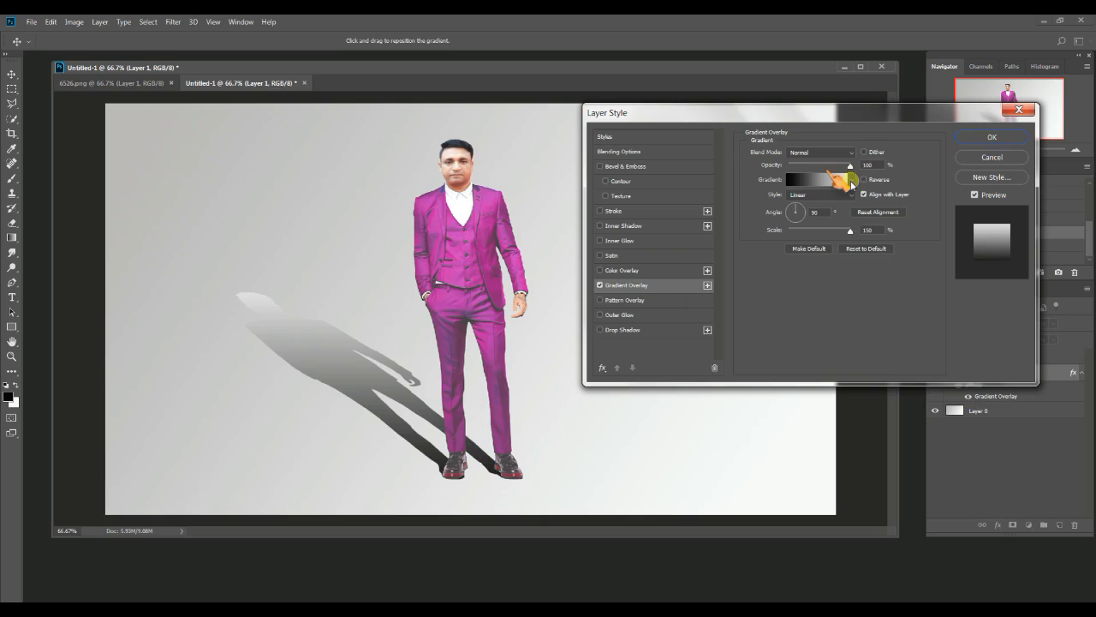
click(852, 195)
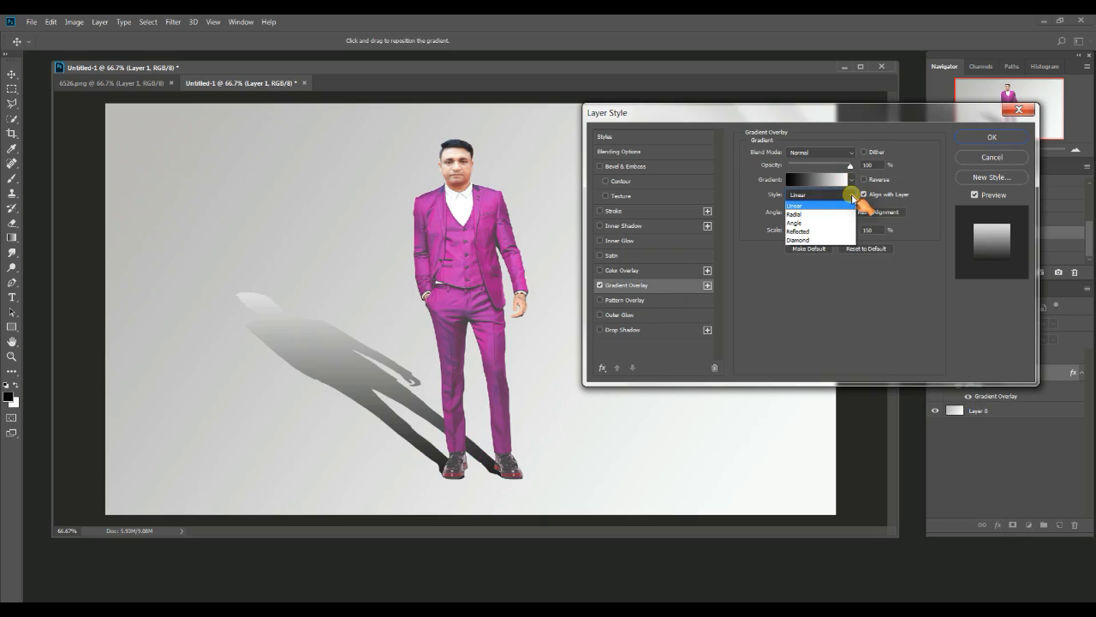
click(820, 231)
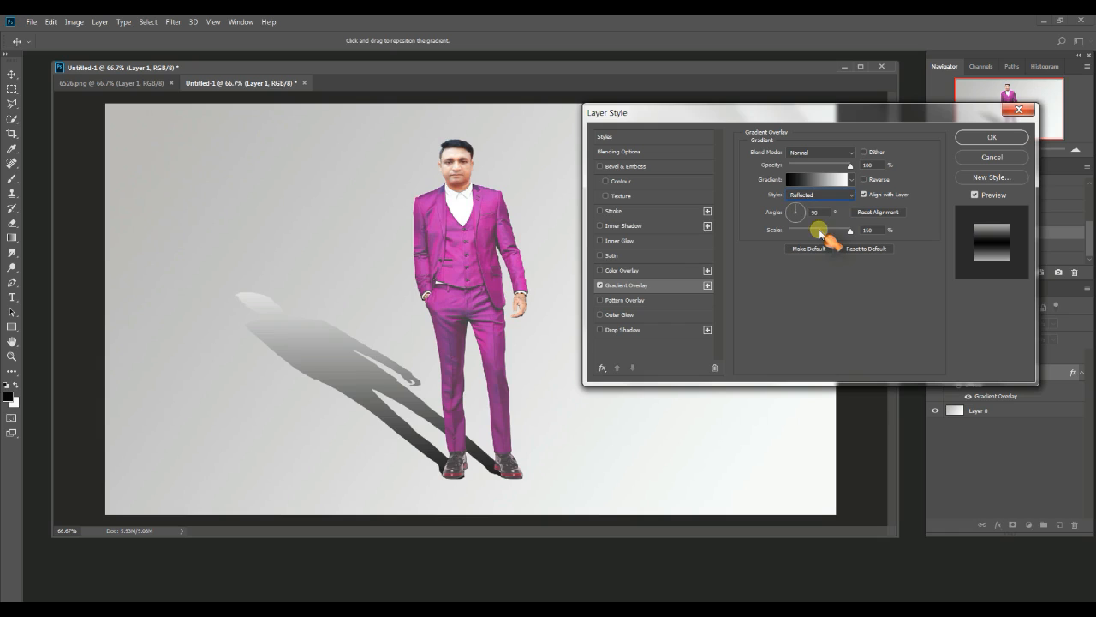
- Shift the black stop of the overlay gradient to just past the middle, darkening most of the slanted figure, and apply the layer style
click(809, 182)
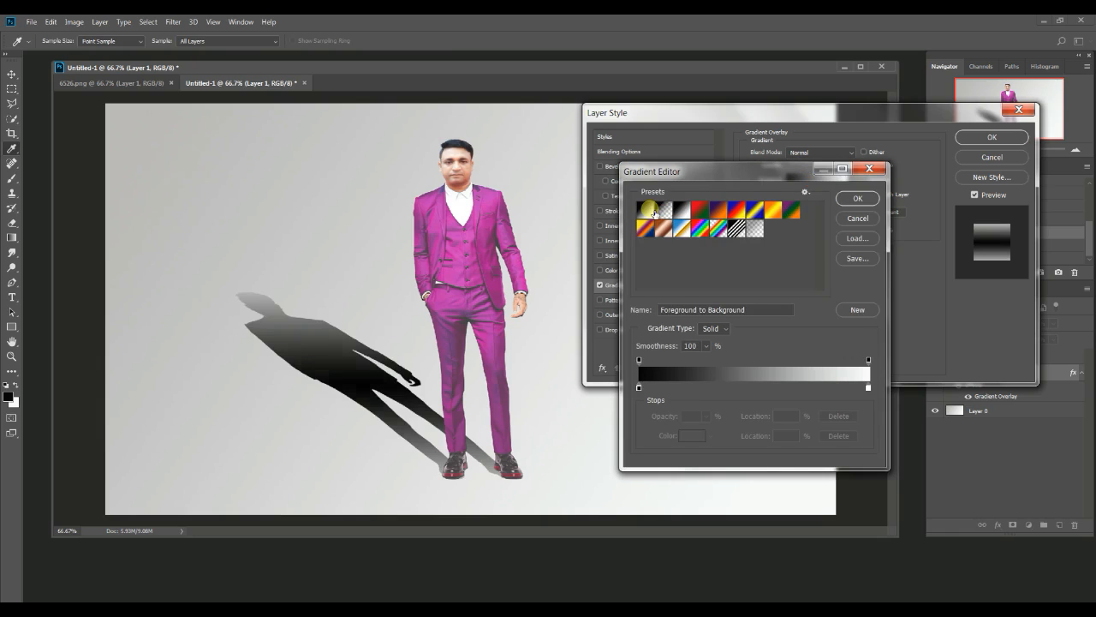
drag(639, 388, 716, 391)
drag(794, 387, 767, 386)
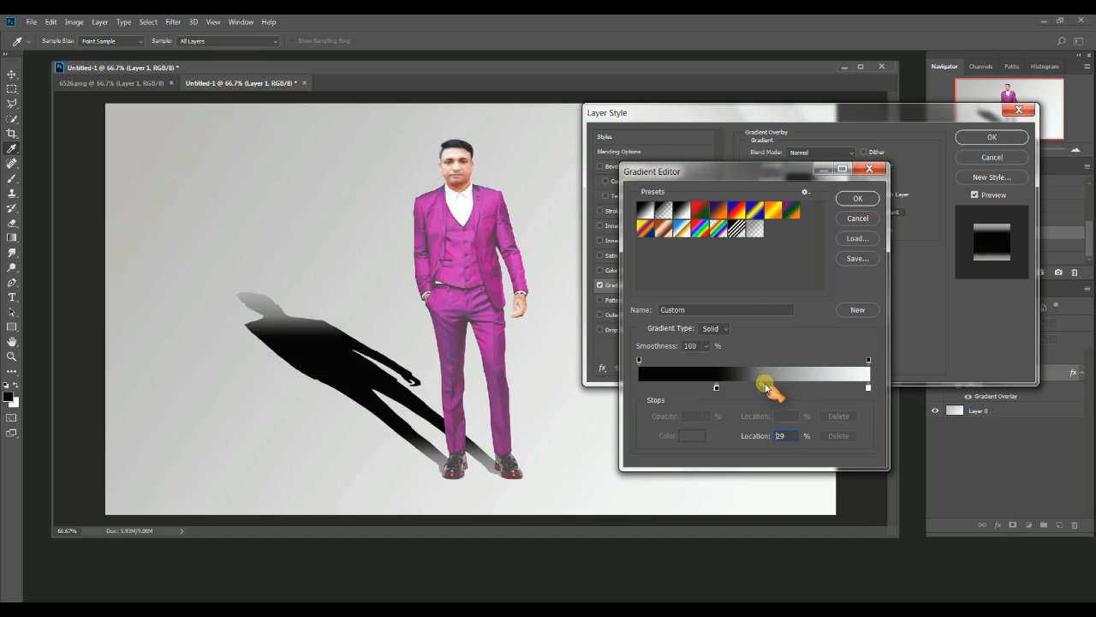
click(770, 388)
click(858, 198)
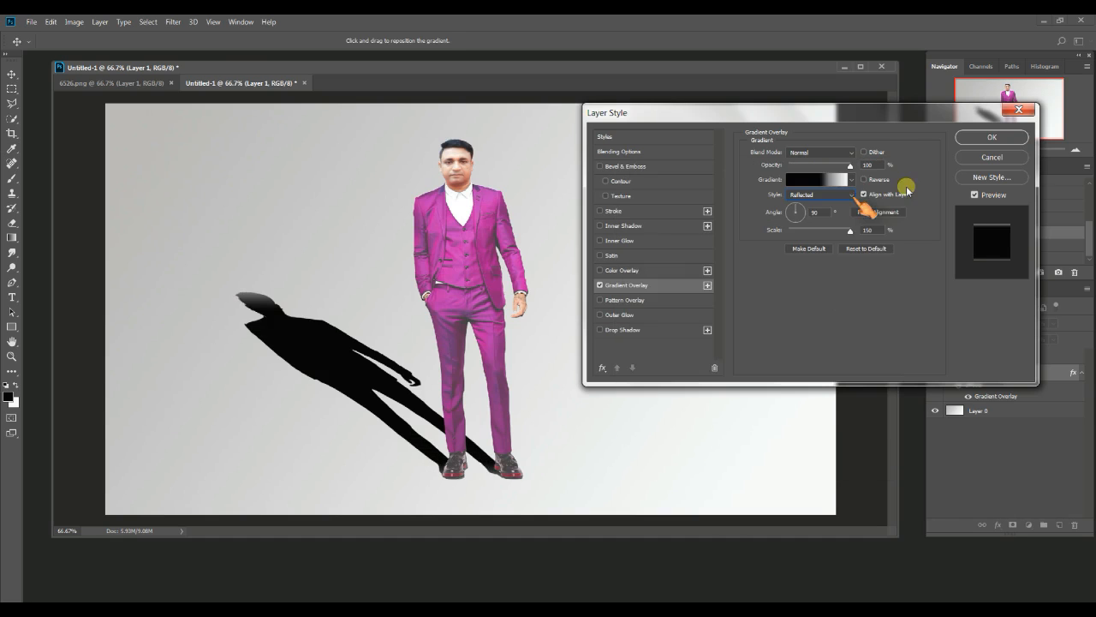
click(991, 138)
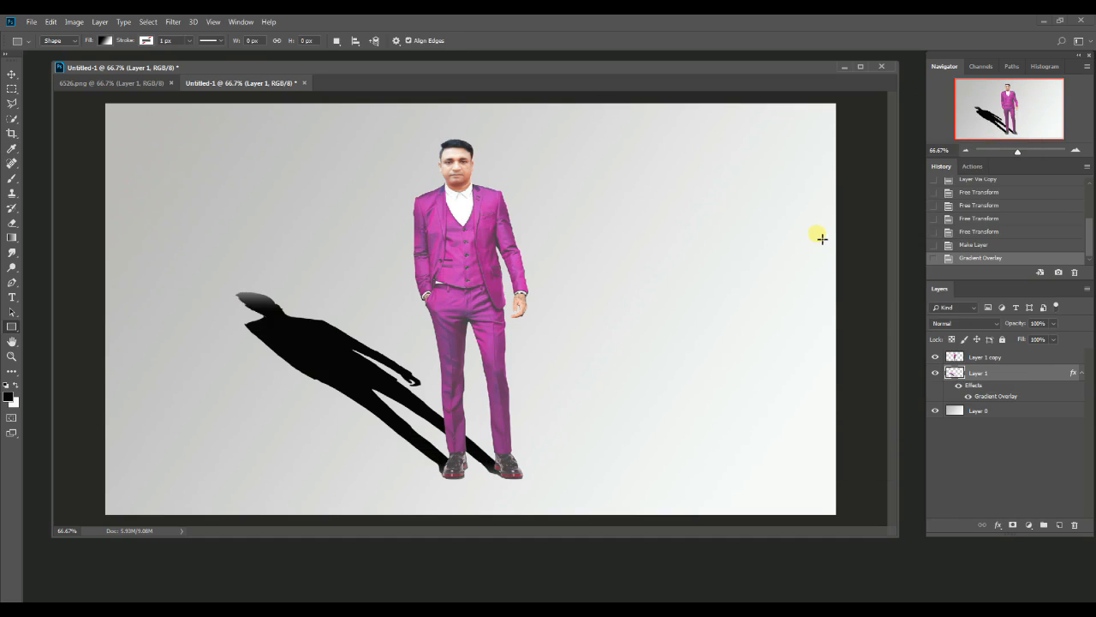